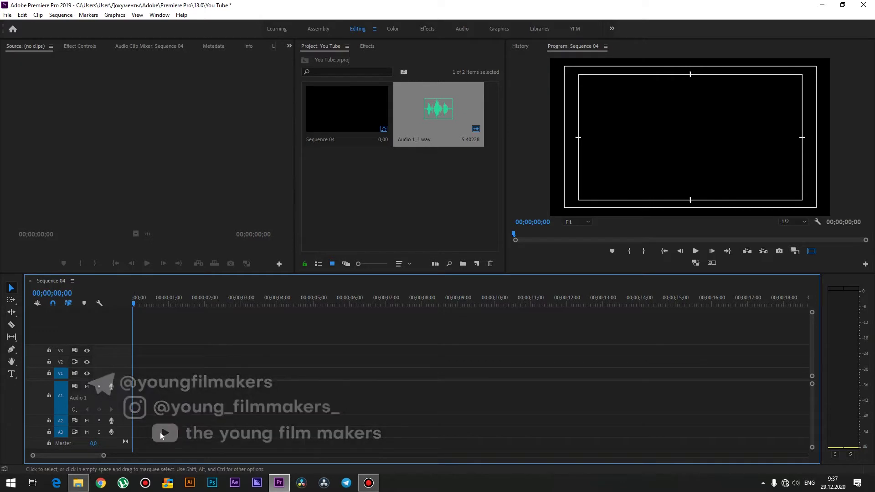
Step: In the voice-over record settings for track Audio 1, choose Microphone (HyperX Quadcast) as source and turn off the preroll
right_click(112, 388)
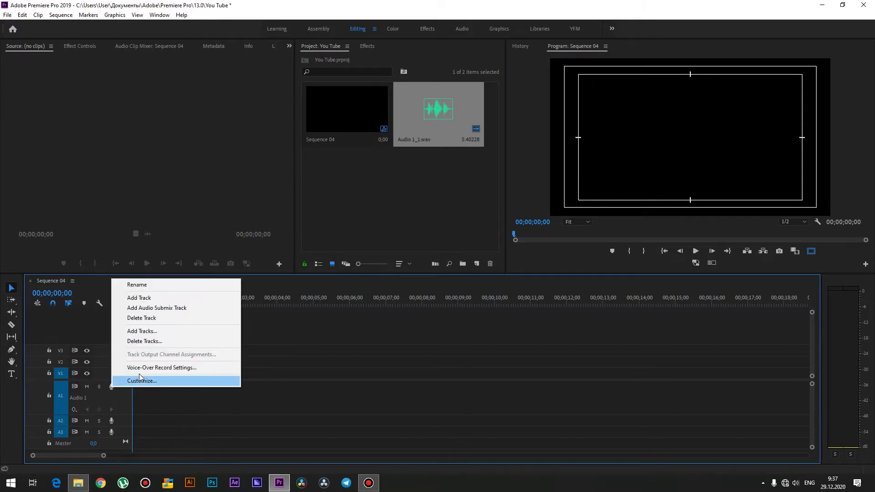
click(167, 370)
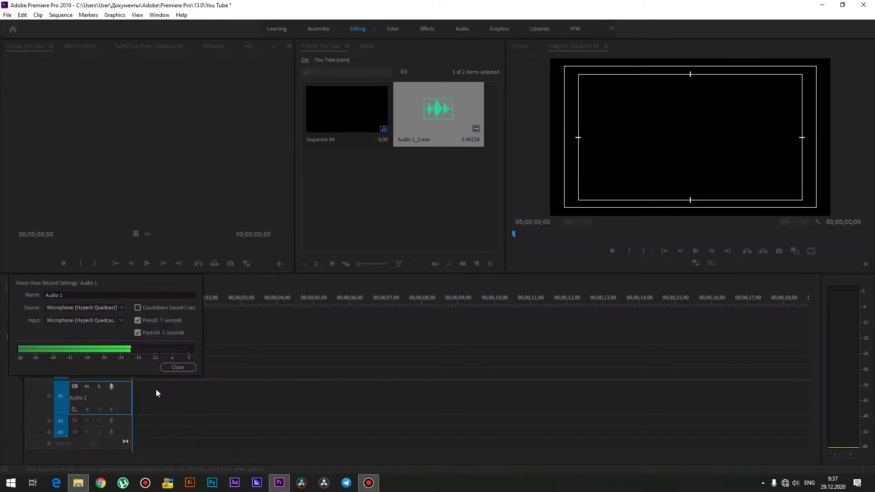
click(82, 308)
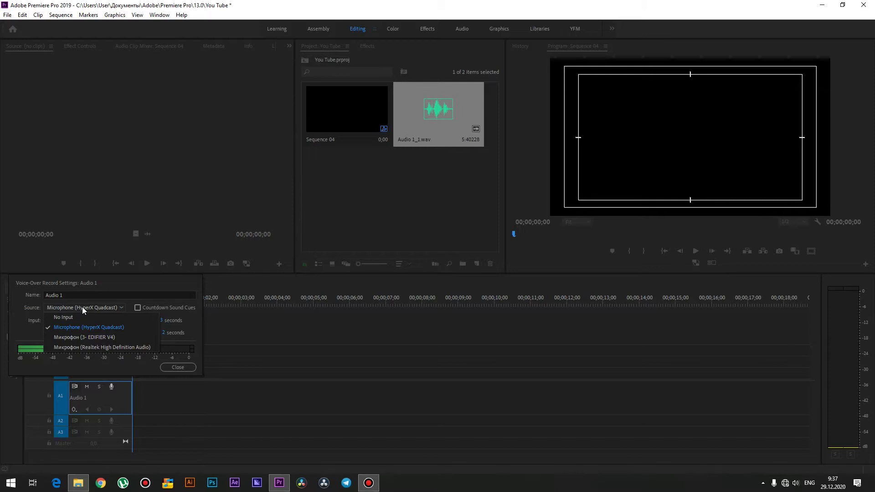
click(109, 327)
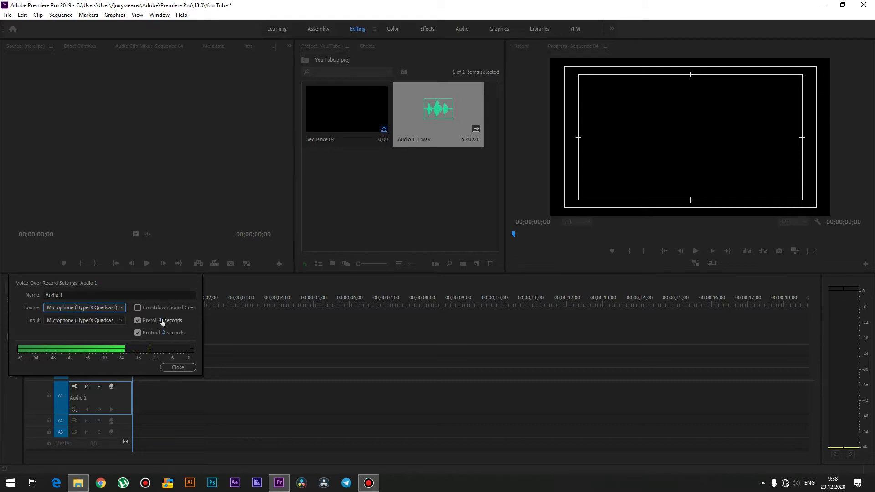
click(138, 321)
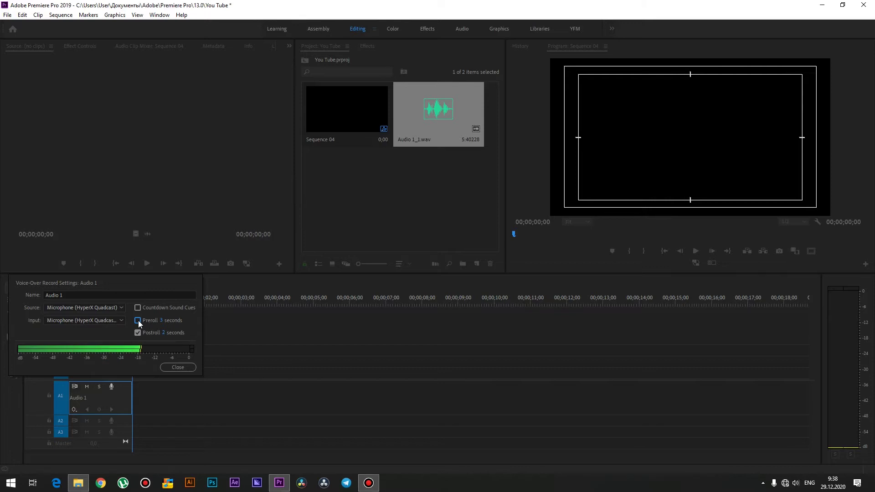
click(168, 366)
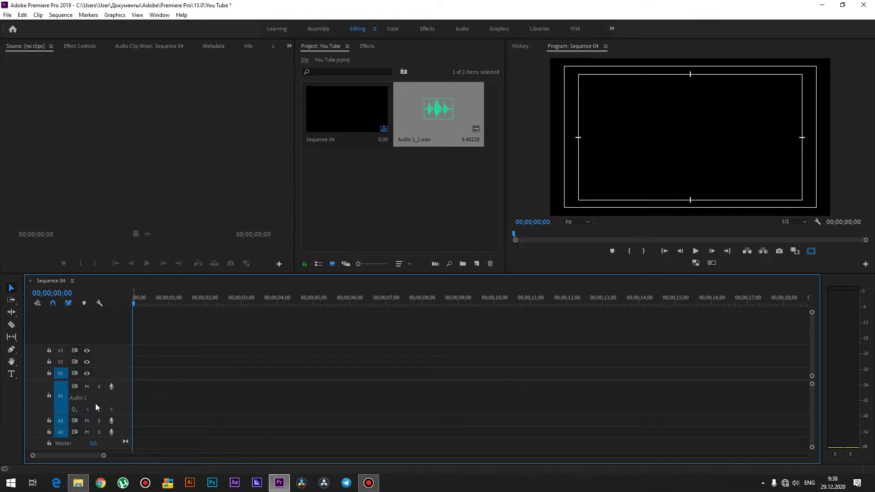
Step: Record a voice-over of about 11 seconds on track A1 from the sequence start, and move the playhead to 00;00;11;05
click(111, 387)
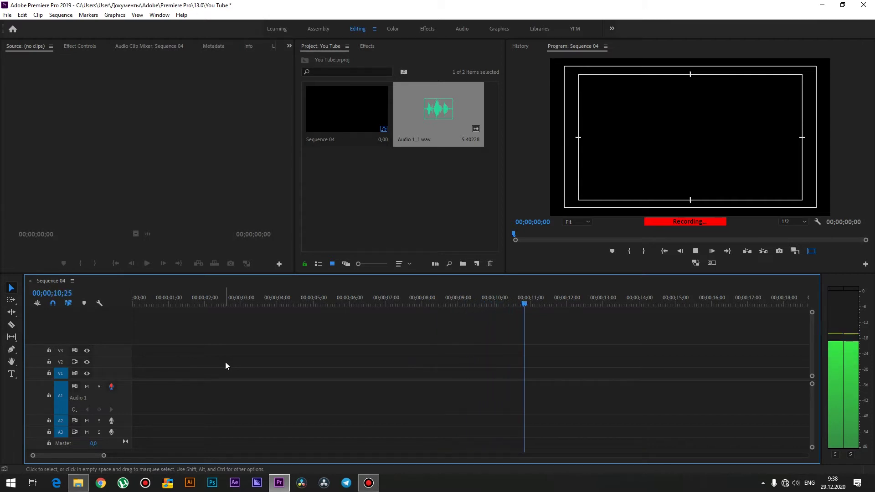
key(space)
drag(185, 303, 537, 333)
Step: Turn the preroll back on in the voice-over record settings for track Audio 1
right_click(111, 389)
click(127, 371)
click(138, 321)
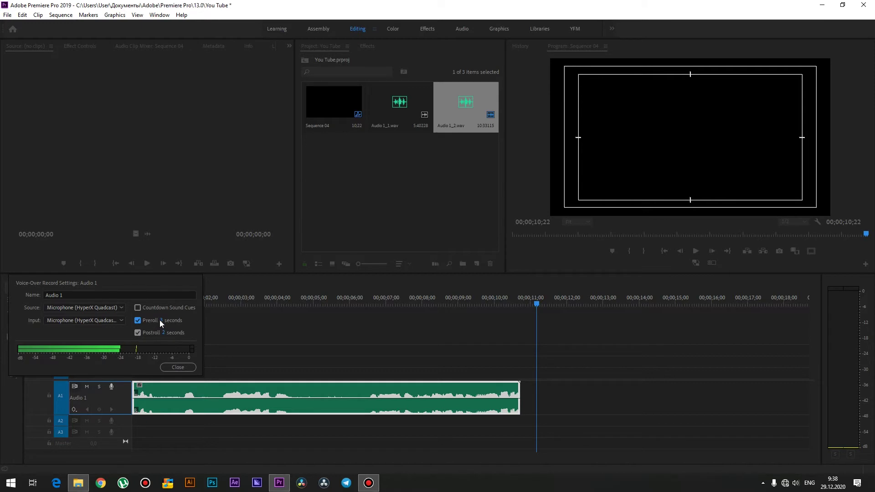
click(160, 321)
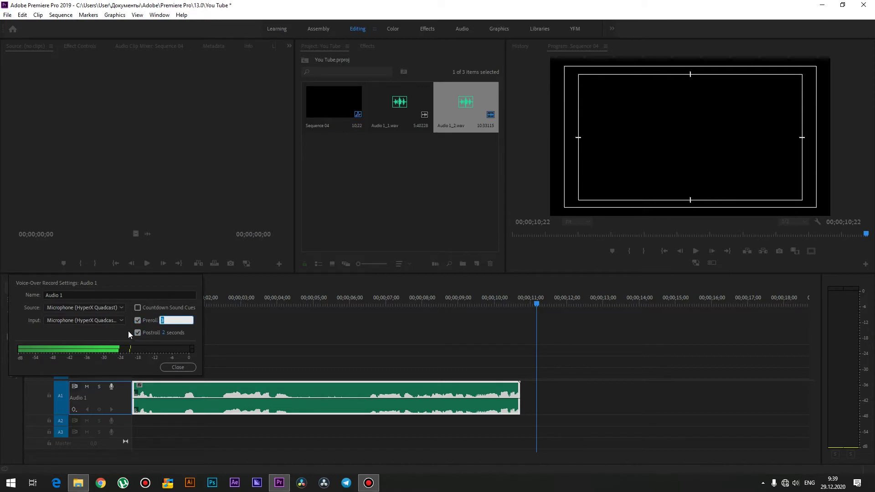
click(179, 367)
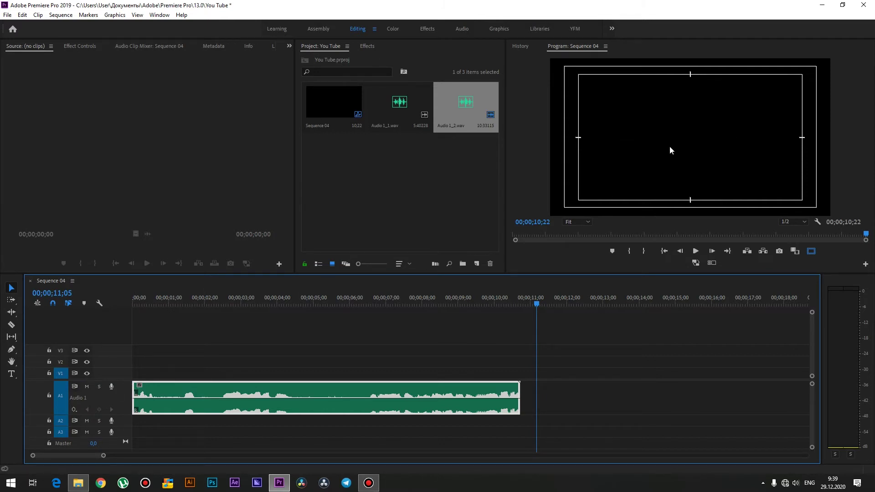
Step: Record a second voice-over of about 23 seconds on track A1 from 00;00;11;05, and place the playhead at 00;00;19;14
click(112, 387)
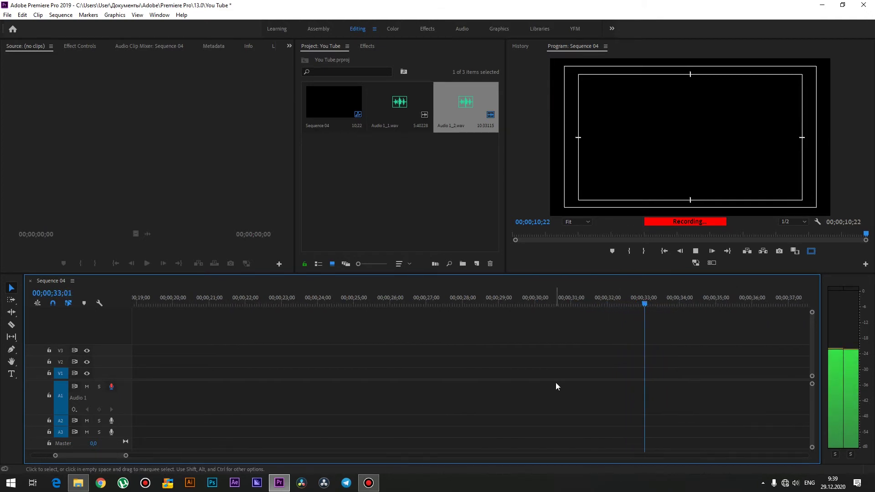
key(space)
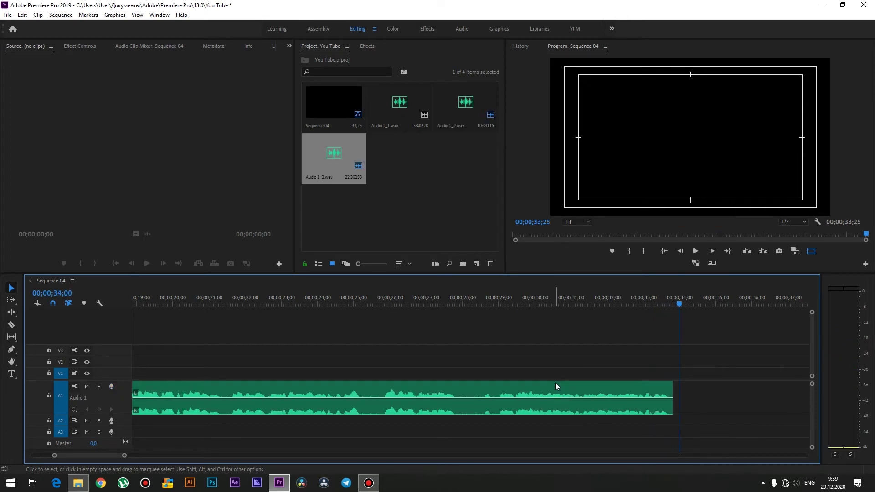
key(minus)
click(266, 301)
click(210, 303)
scroll(296, 348, up, 3)
click(368, 295)
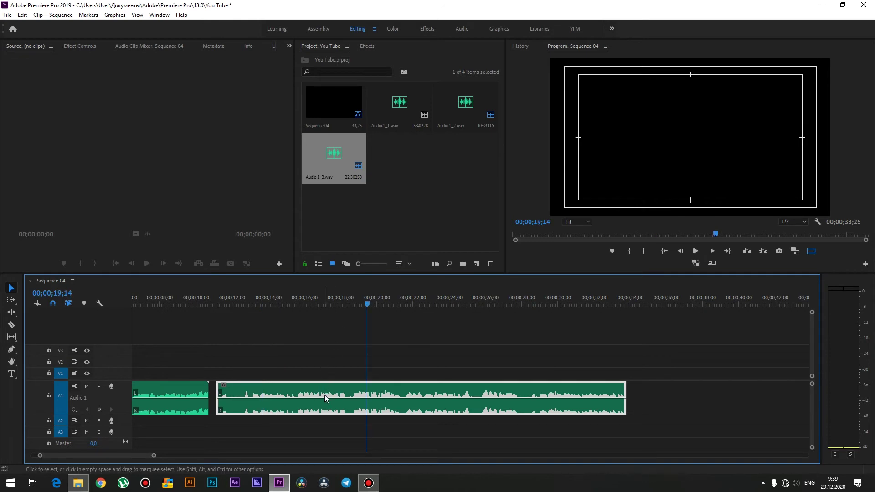
Step: Raise the audio gain of the second voice-over clip on track A1 using the Adjust Gain by option
right_click(411, 393)
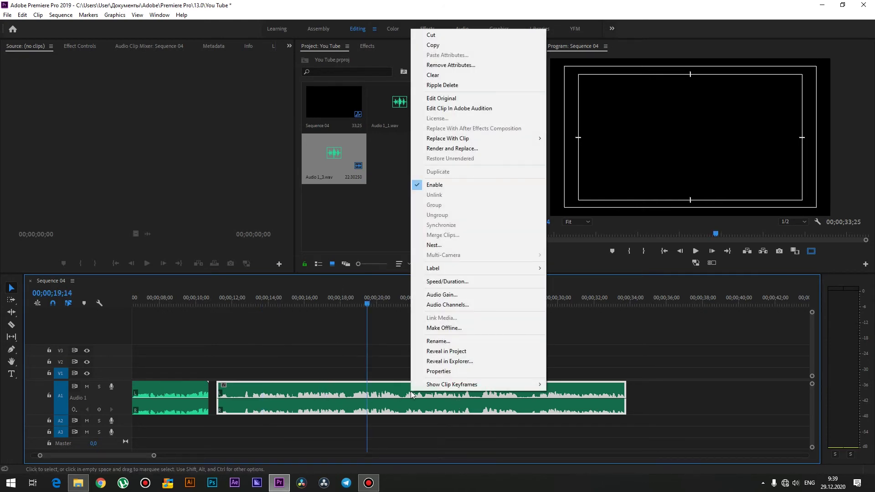
click(441, 295)
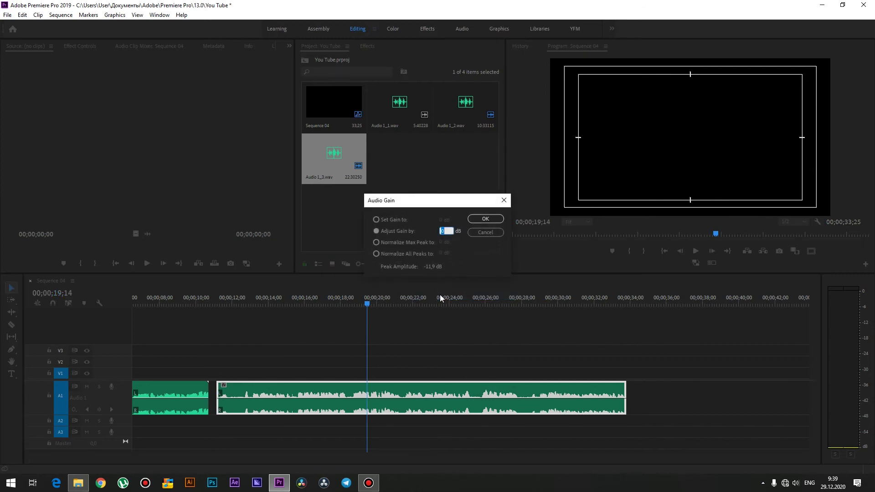
click(485, 220)
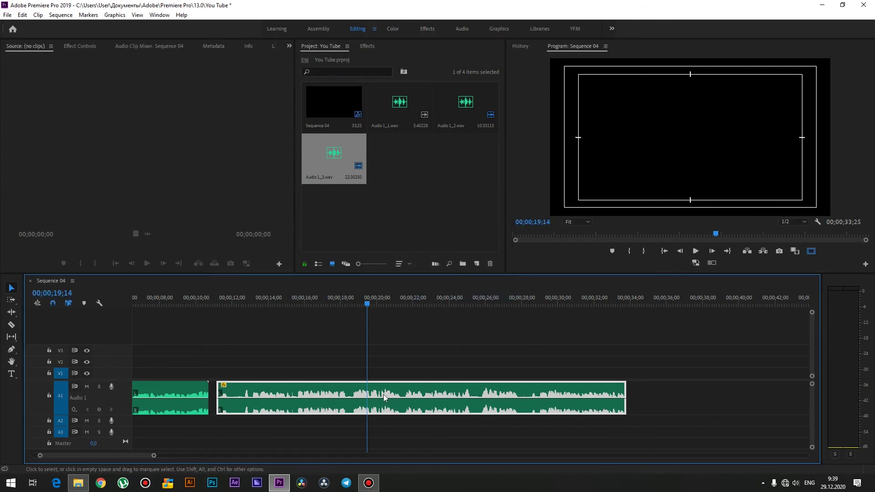
Step: Examine the second voice-over clip's waveform around the playhead up close and across its full length
key(equal)
key(equal)
key(equal)
key(equal)
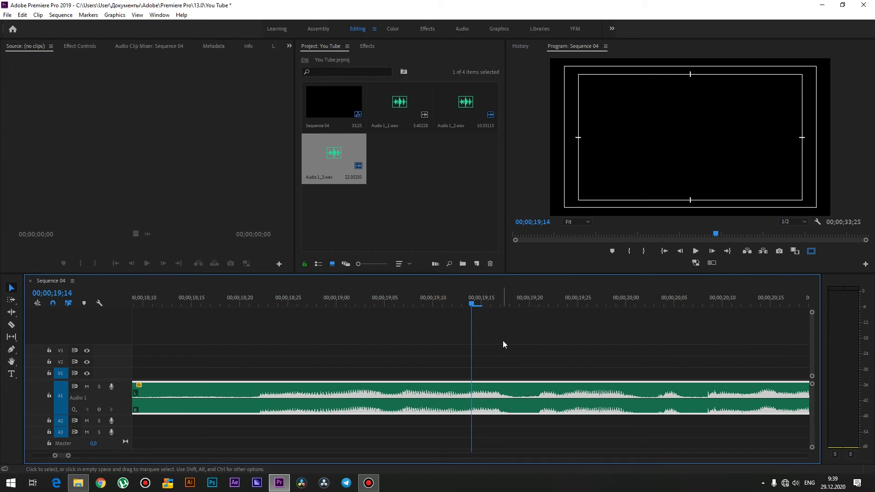
key(minus)
key(minus)
key(minus)
key(minus)
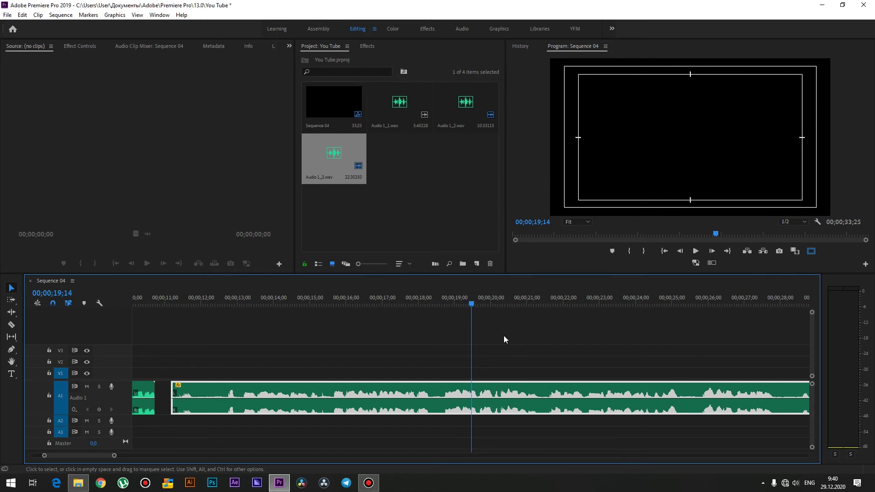
key(minus)
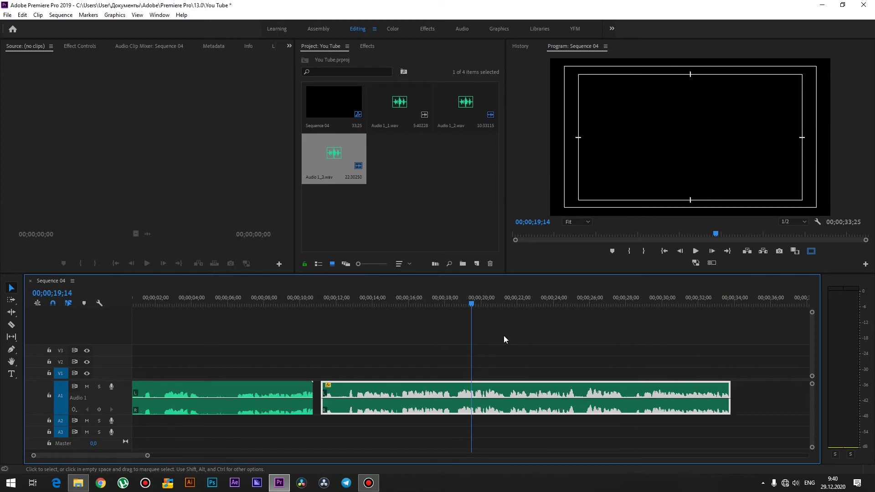